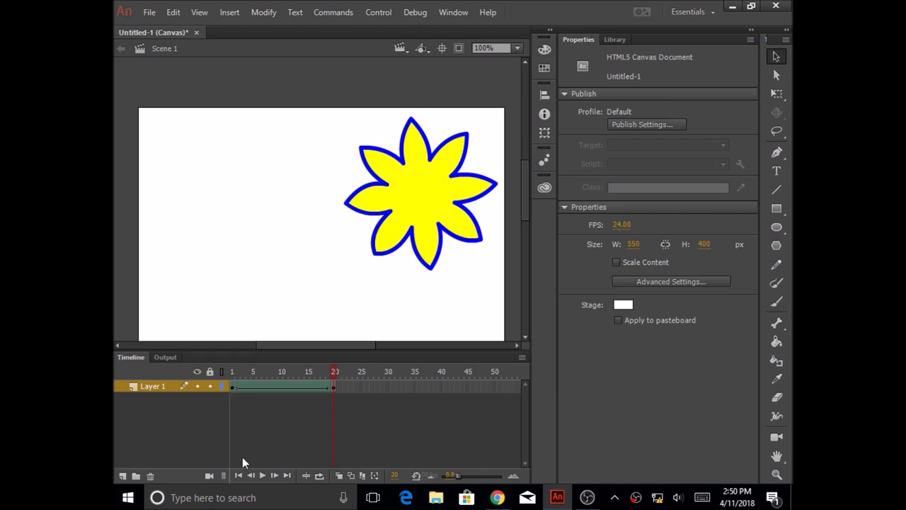
# Step: Add Layer 2 above Layer 1 and select its first frame
pyautogui.click(123, 478)
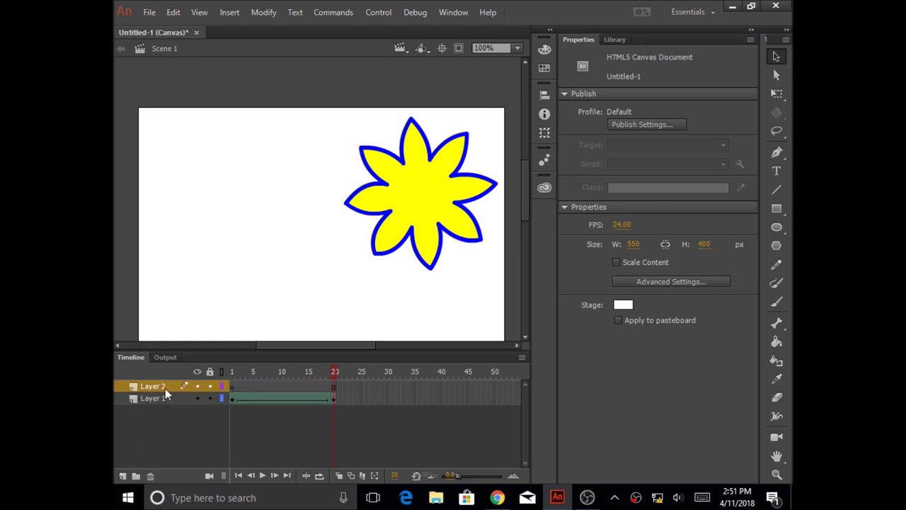
pyautogui.click(232, 384)
pyautogui.click(234, 394)
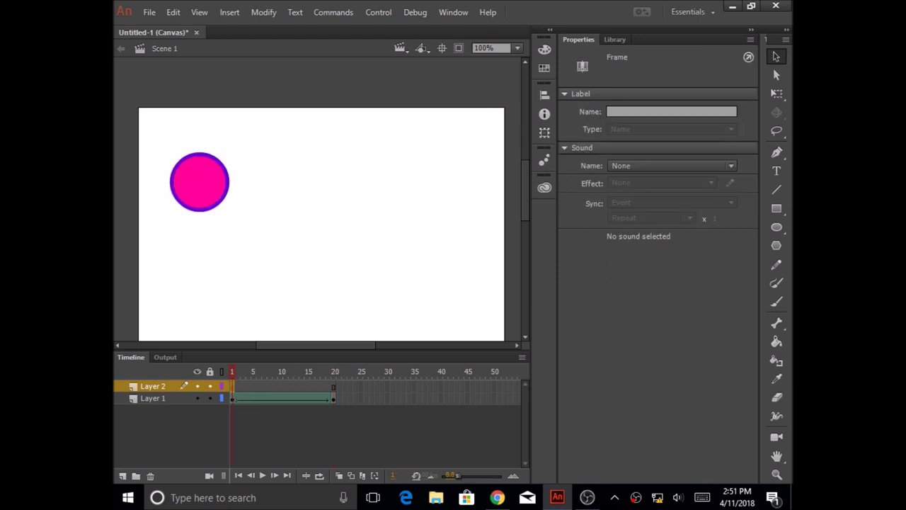
# Step: Draw a small maroon-filled square with a green outline at the stage's lower right
pyautogui.click(775, 208)
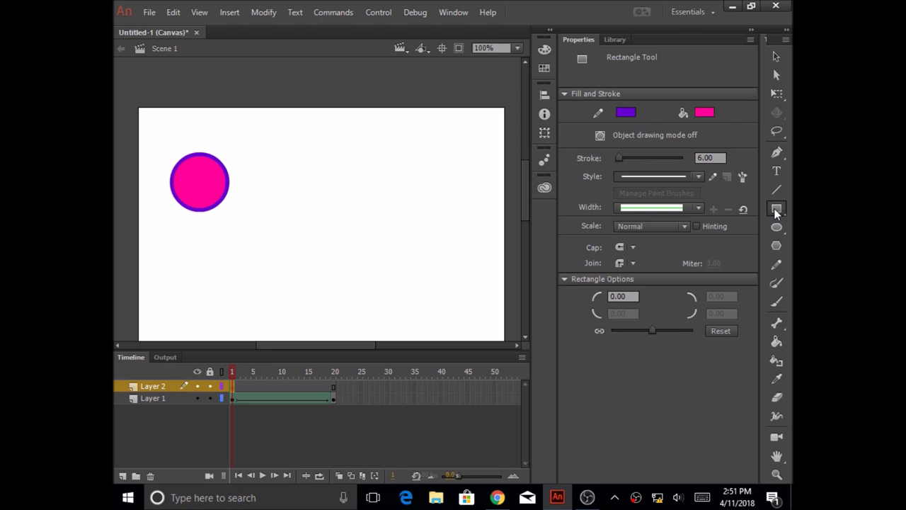
pyautogui.click(627, 112)
pyautogui.click(600, 147)
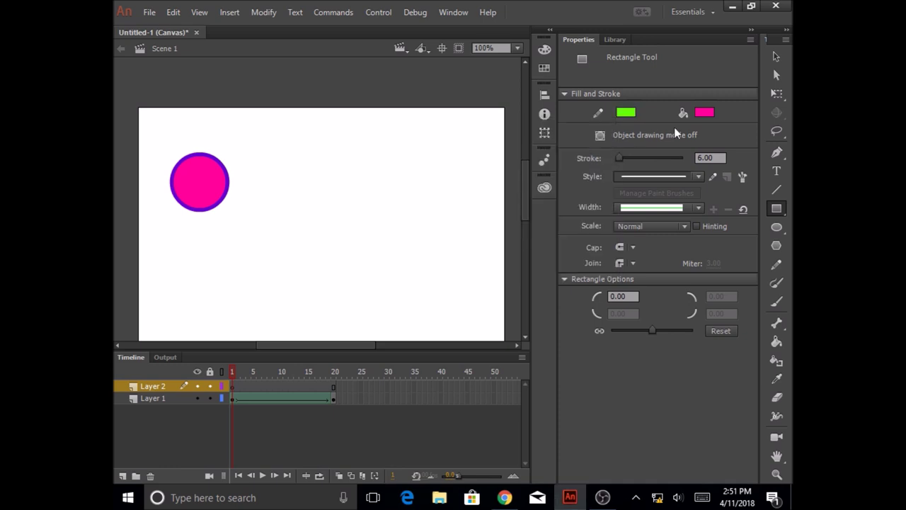
pyautogui.click(704, 112)
pyautogui.click(641, 157)
pyautogui.moveTo(405, 266); pyautogui.dragTo(435, 305)
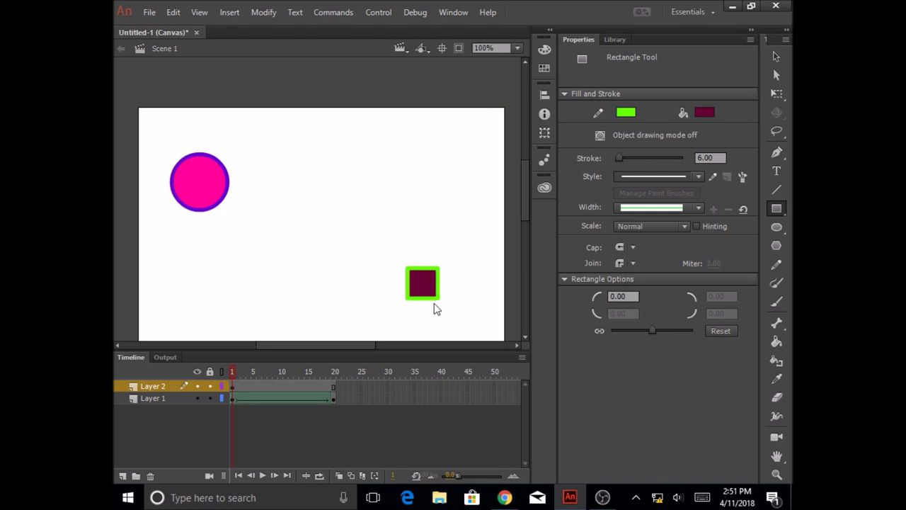
pyautogui.press('q')
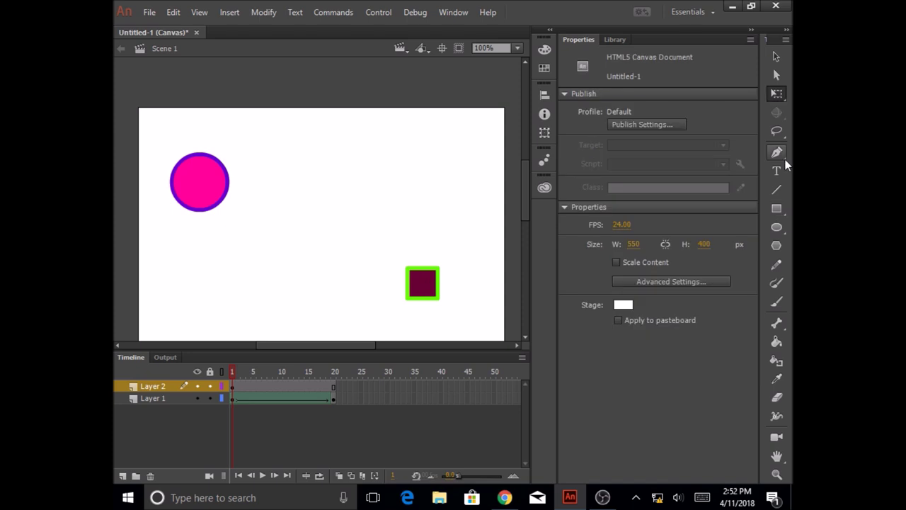
# Step: Rotate the maroon square's fill about 45° into a diamond overlapping its green outline
pyautogui.click(777, 95)
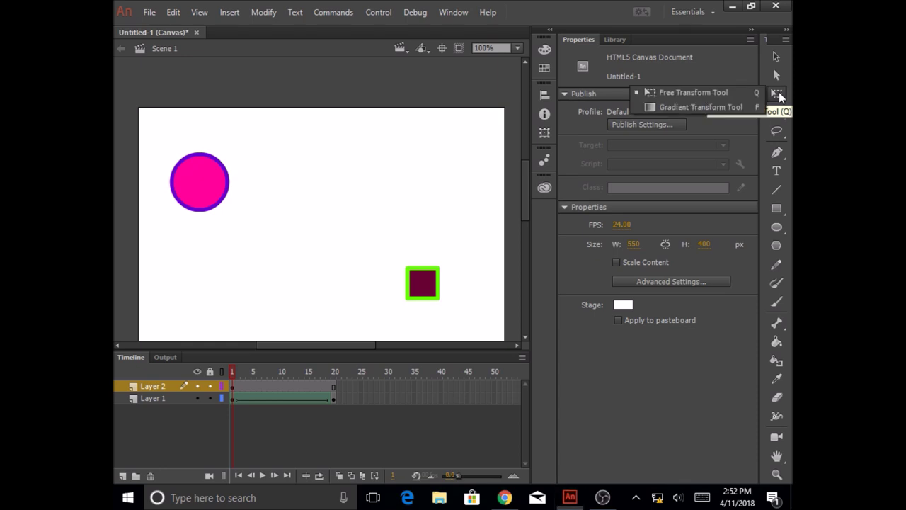
pyautogui.click(718, 93)
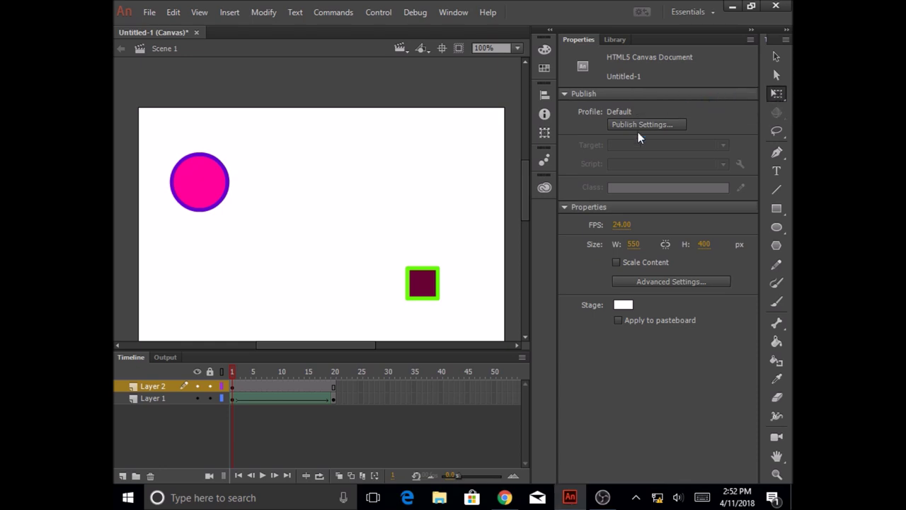
pyautogui.click(423, 285)
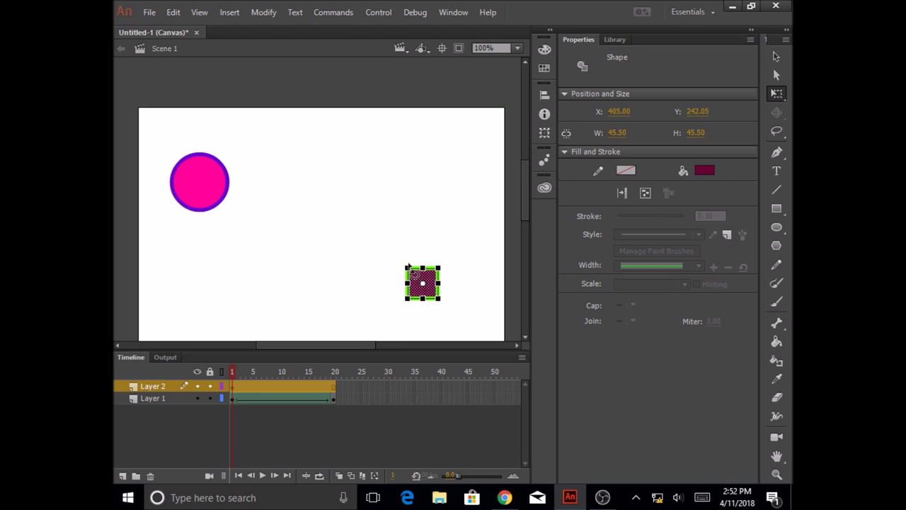
pyautogui.moveTo(408, 266); pyautogui.dragTo(394, 279)
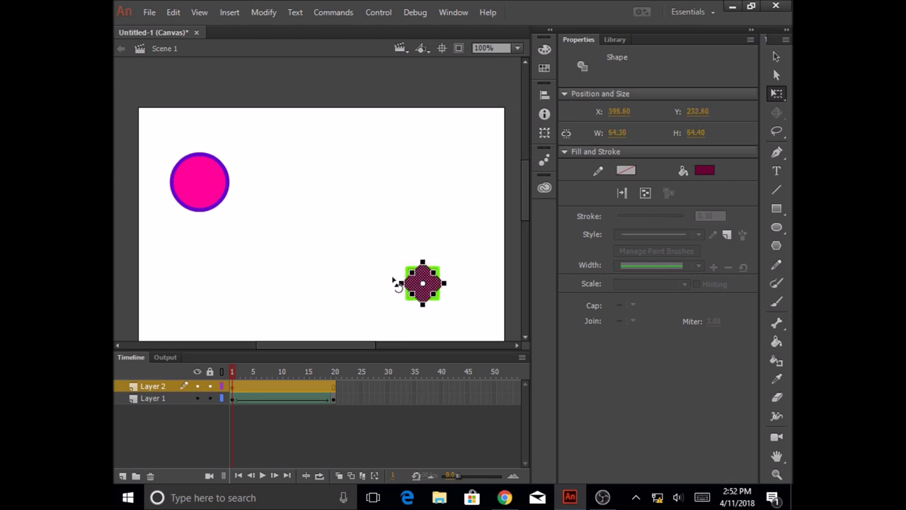
pyautogui.click(350, 278)
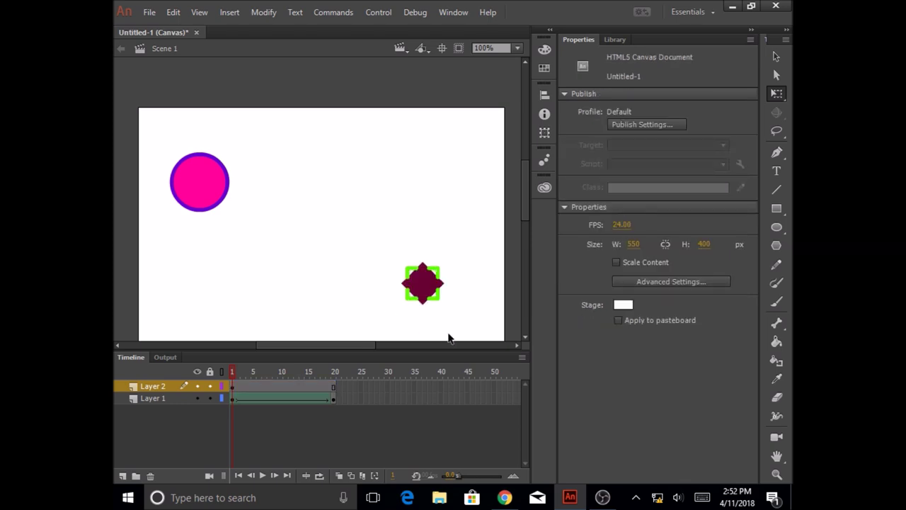
# Step: Draw an orange square with a magenta outline to the right of the maroon shape
pyautogui.click(776, 209)
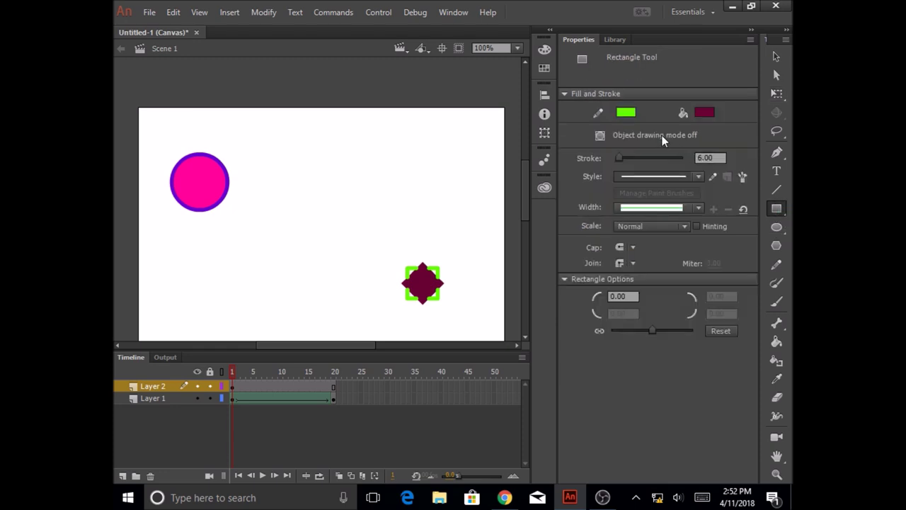
pyautogui.click(633, 114)
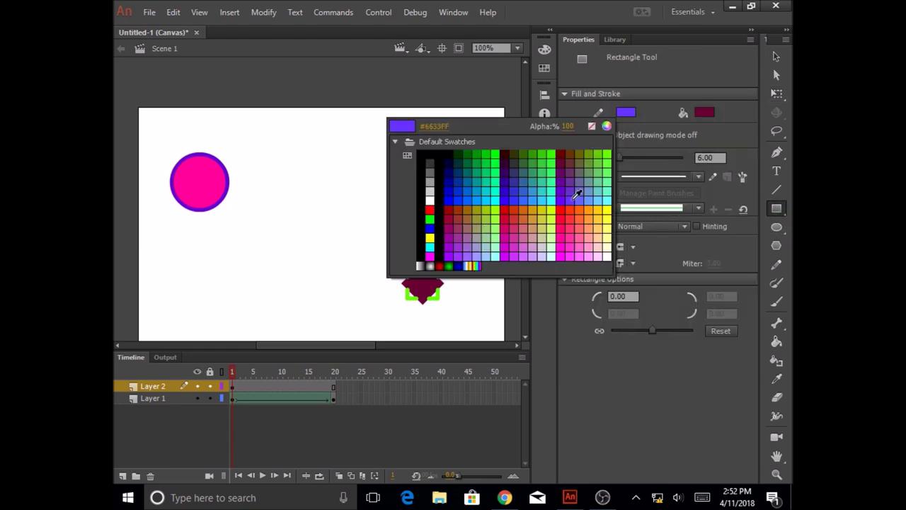
pyautogui.click(558, 259)
pyautogui.click(704, 111)
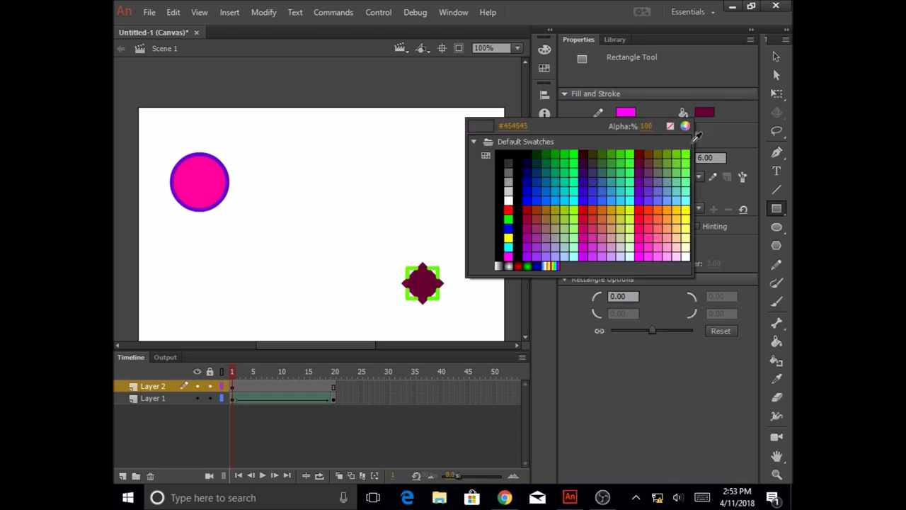
pyautogui.click(659, 222)
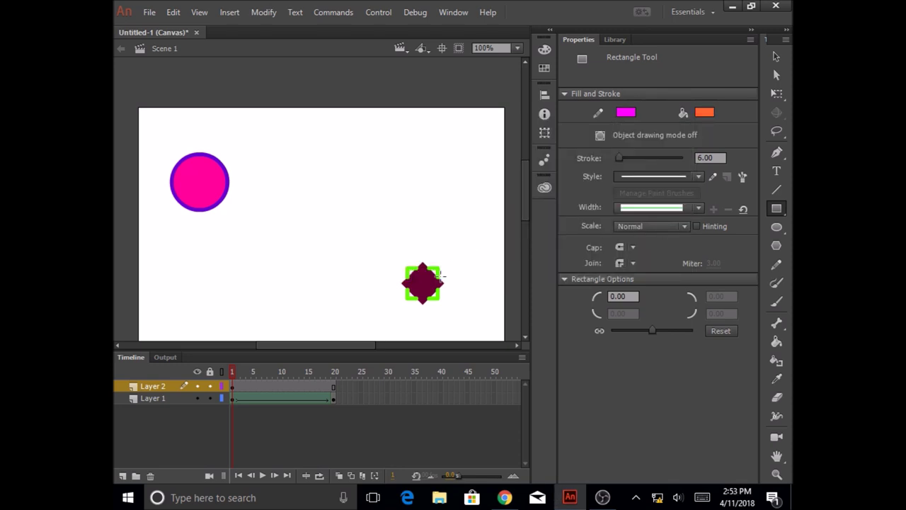
pyautogui.moveTo(464, 255); pyautogui.dragTo(495, 284)
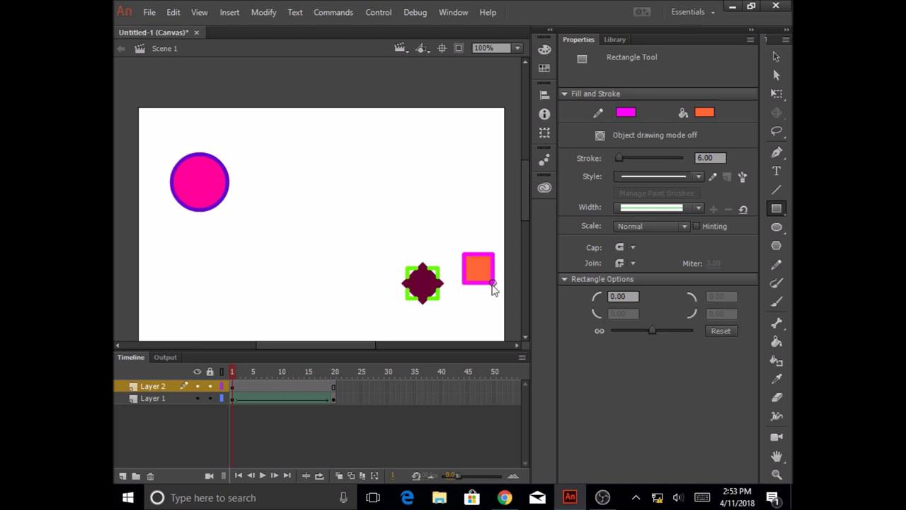
pyautogui.click(778, 95)
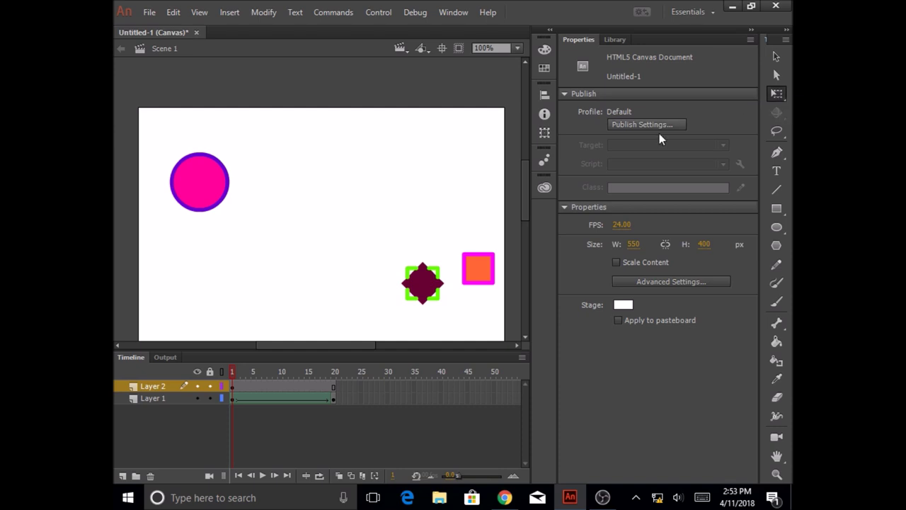
# Step: Select the orange square and rotate it about 45° into a diamond
pyautogui.moveTo(505, 298); pyautogui.dragTo(449, 226)
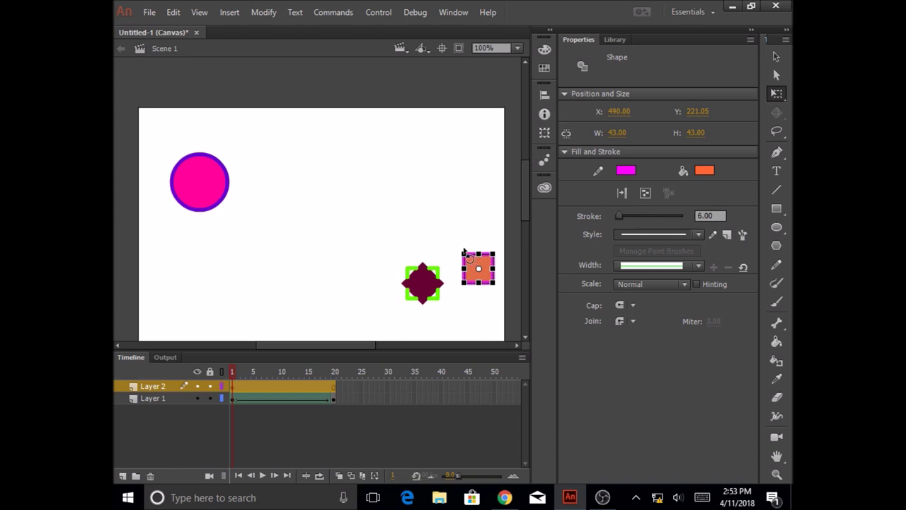
pyautogui.moveTo(463, 251); pyautogui.dragTo(446, 266)
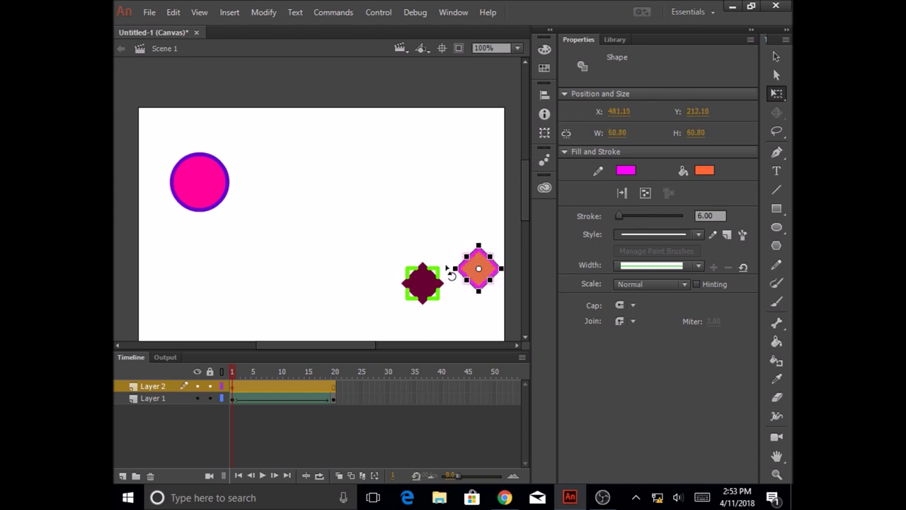
pyautogui.click(450, 256)
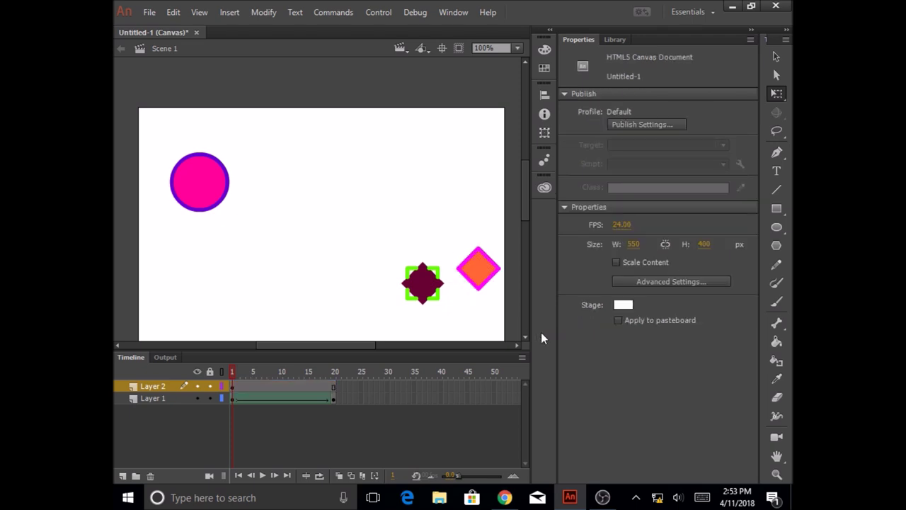
# Step: Draw magenta lines forming a triangle above the maroon shape
pyautogui.click(782, 191)
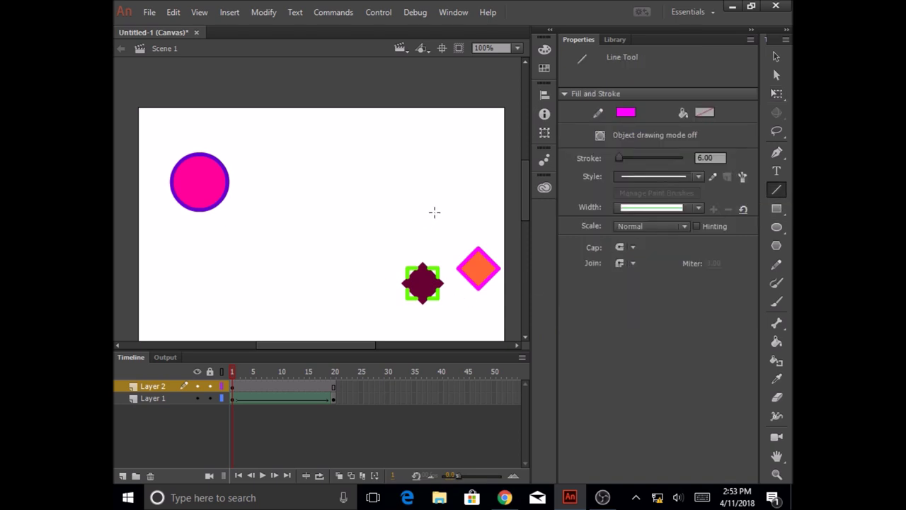
pyautogui.moveTo(435, 212); pyautogui.dragTo(410, 242)
pyautogui.moveTo(435, 212)
pyautogui.mouseDown()
pyautogui.moveTo(459, 236)
pyautogui.moveTo(415, 241)
pyautogui.moveTo(458, 236)
pyautogui.mouseUp()
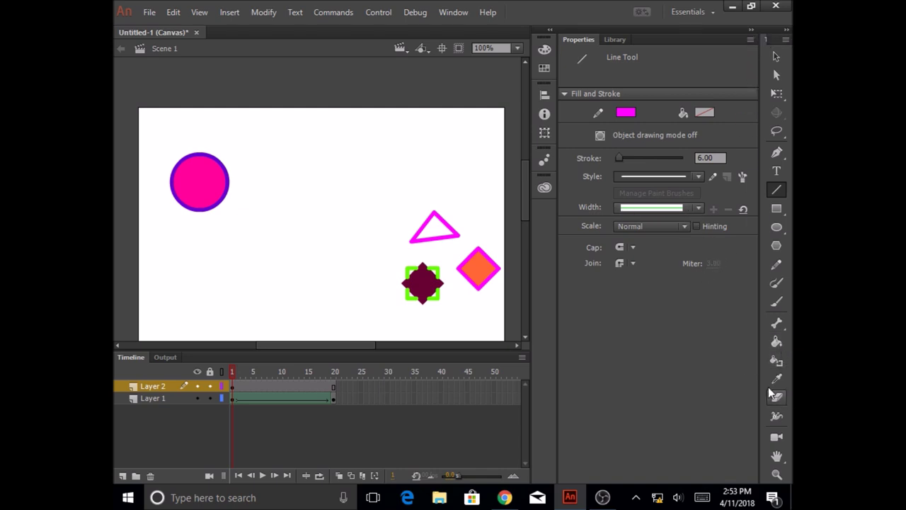
pyautogui.click(775, 342)
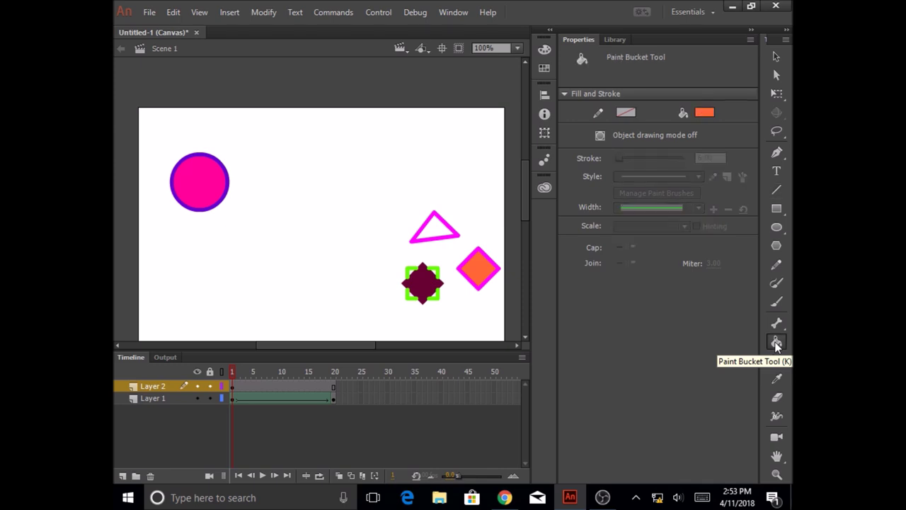
# Step: Fill the triangle's interior with solid red
pyautogui.click(704, 113)
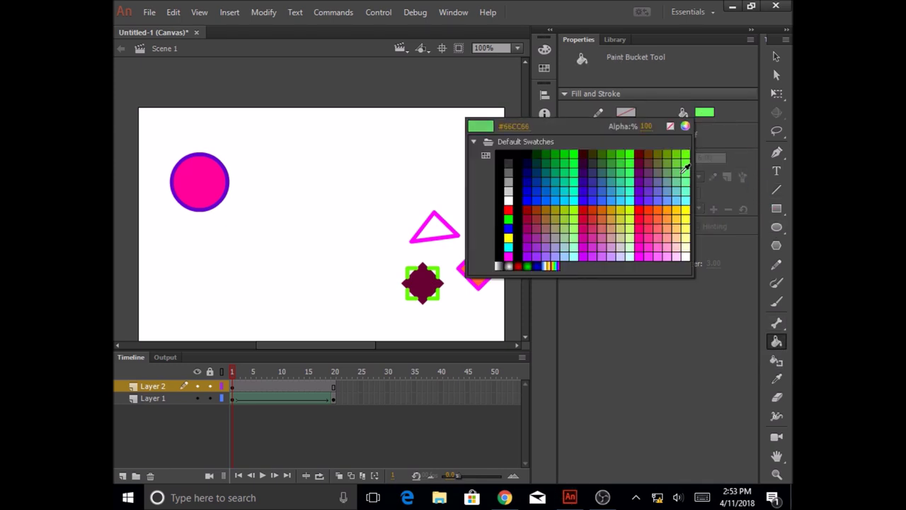
pyautogui.click(508, 210)
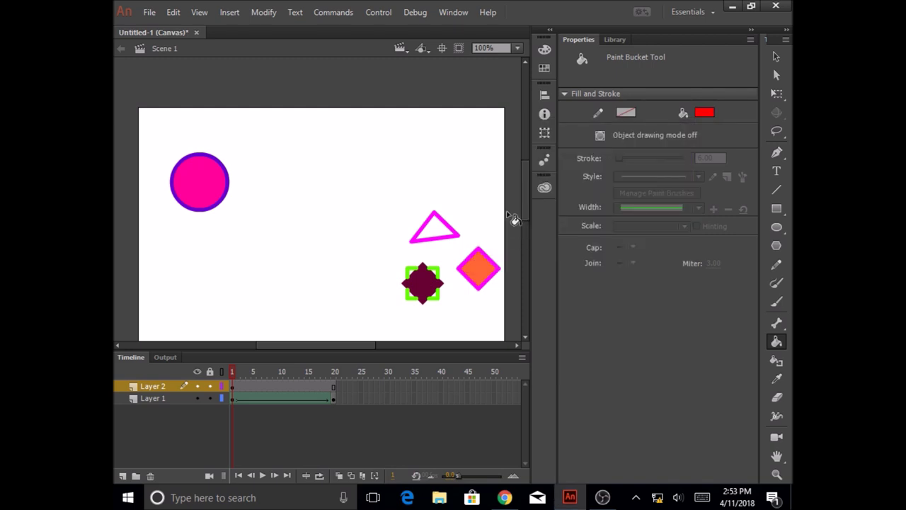
pyautogui.click(435, 228)
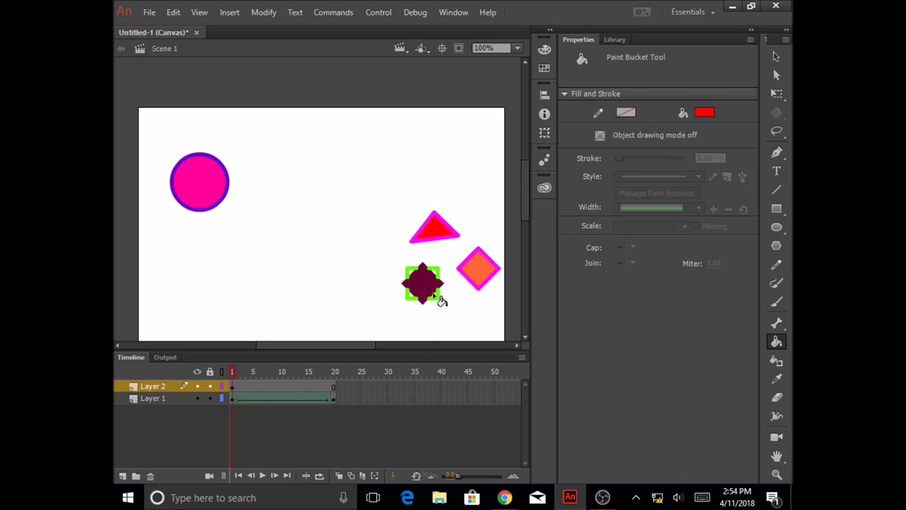
# Step: Insert a blank keyframe at frame 20 of Layer 2
pyautogui.click(332, 388)
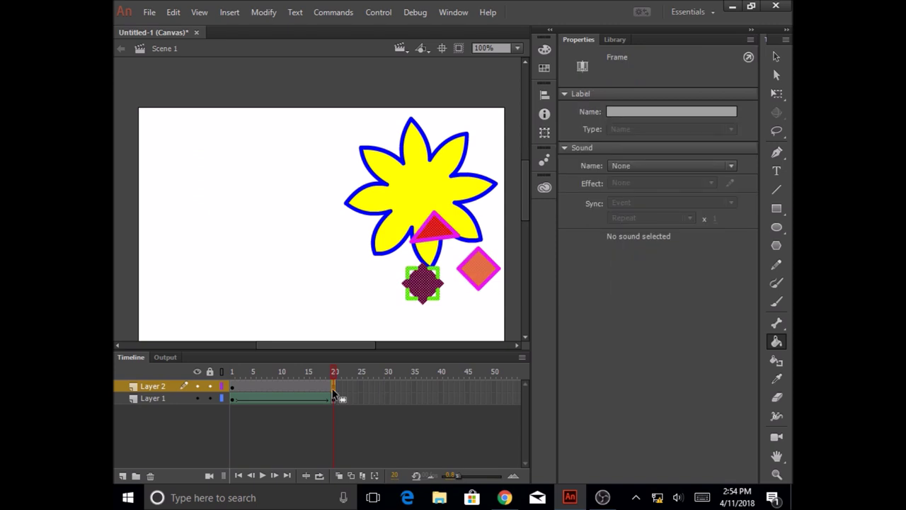
pyautogui.rightClick(333, 391)
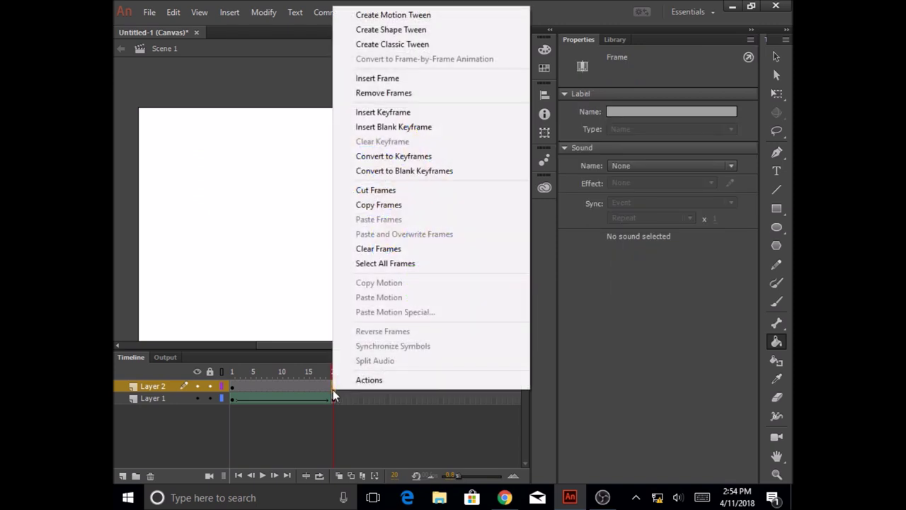
pyautogui.click(379, 128)
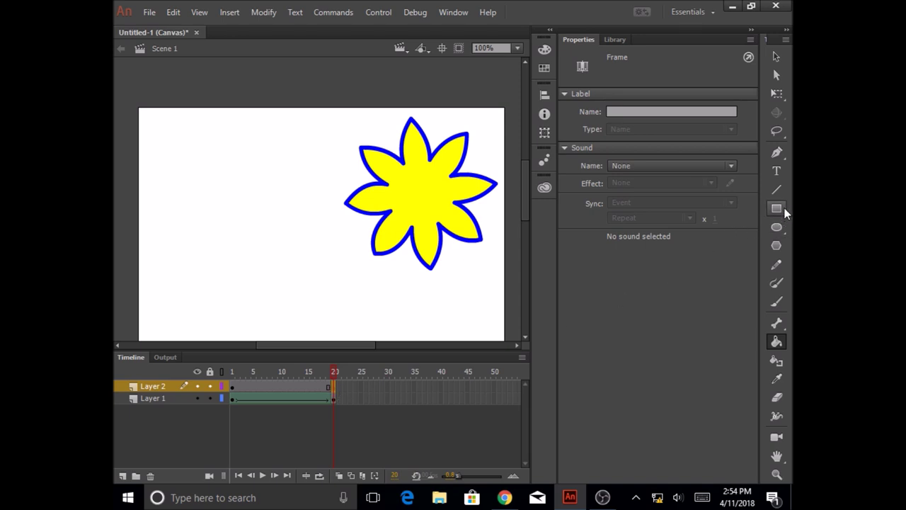
# Step: Set the PolyStar tool to a pink stroke and blue #3399FF fill
pyautogui.click(780, 244)
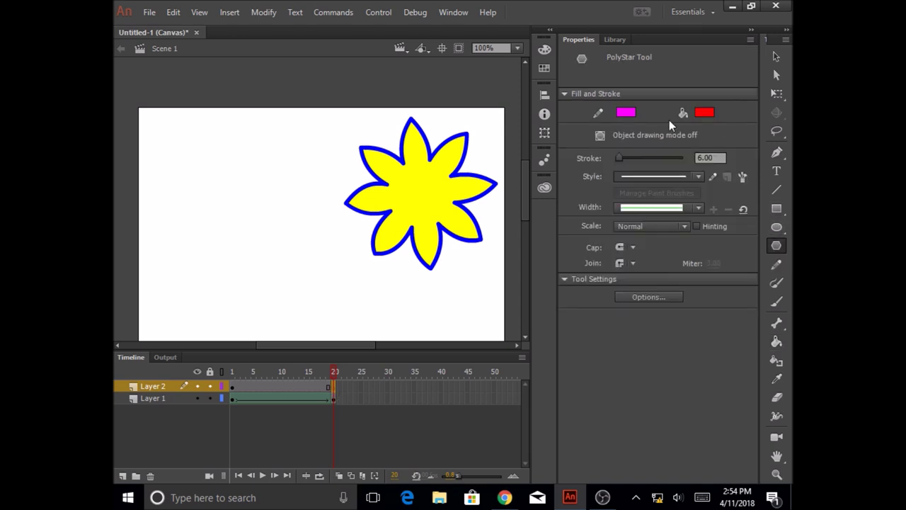
pyautogui.click(627, 113)
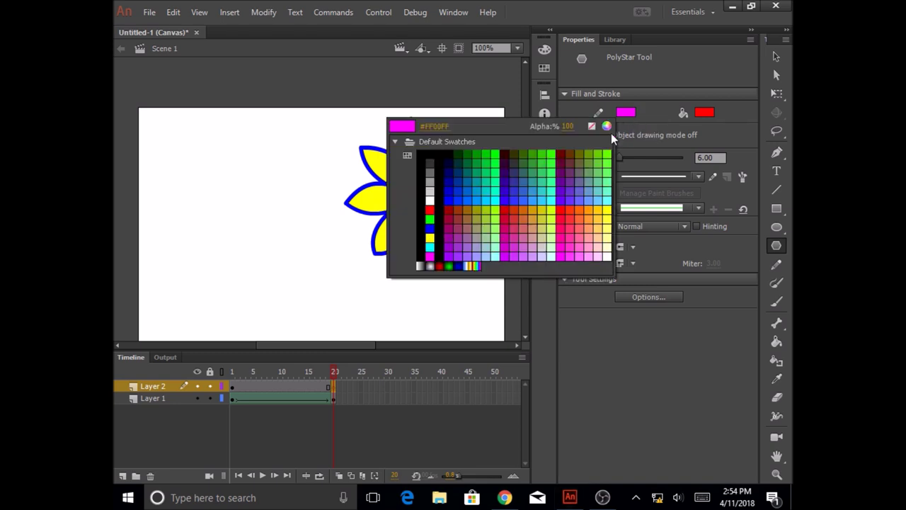
pyautogui.click(566, 185)
pyautogui.click(704, 112)
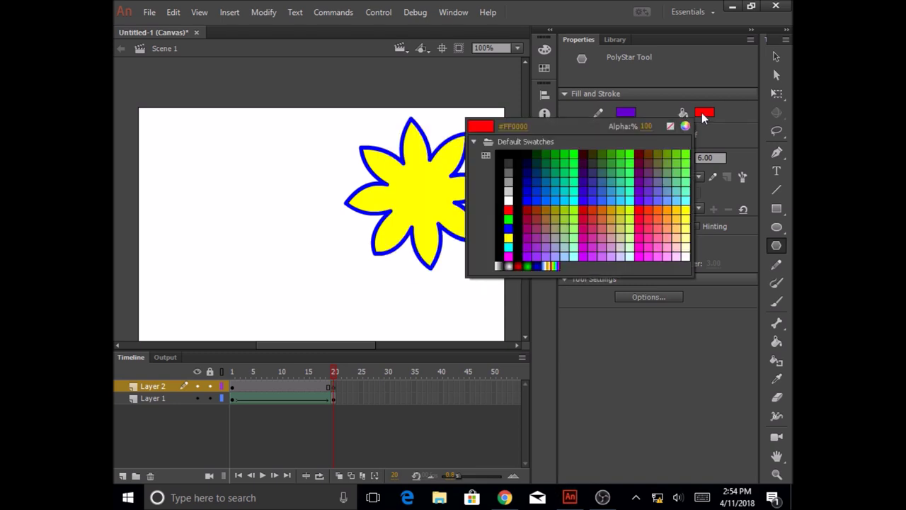
pyautogui.click(613, 200)
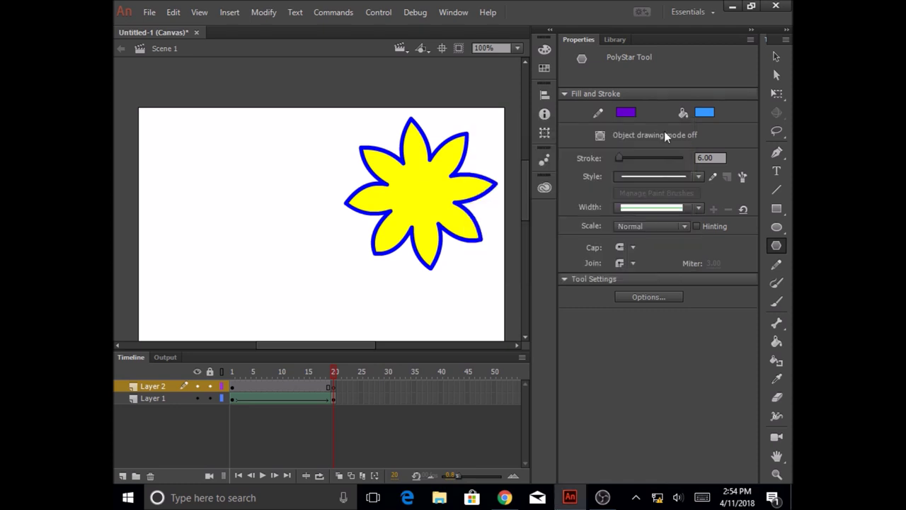
pyautogui.click(626, 113)
pyautogui.click(561, 237)
# Step: Set the PolyStar options to a star with 14 sides
pyautogui.click(657, 297)
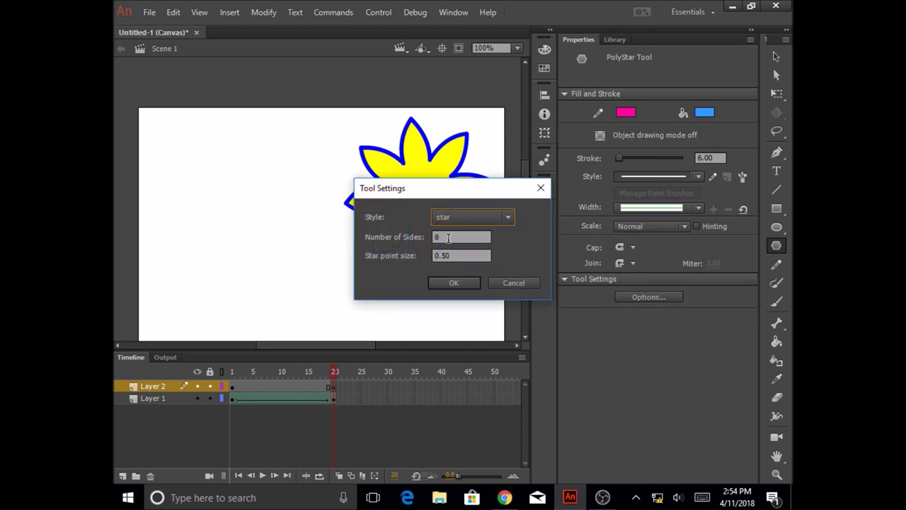
pyautogui.doubleClick(448, 238)
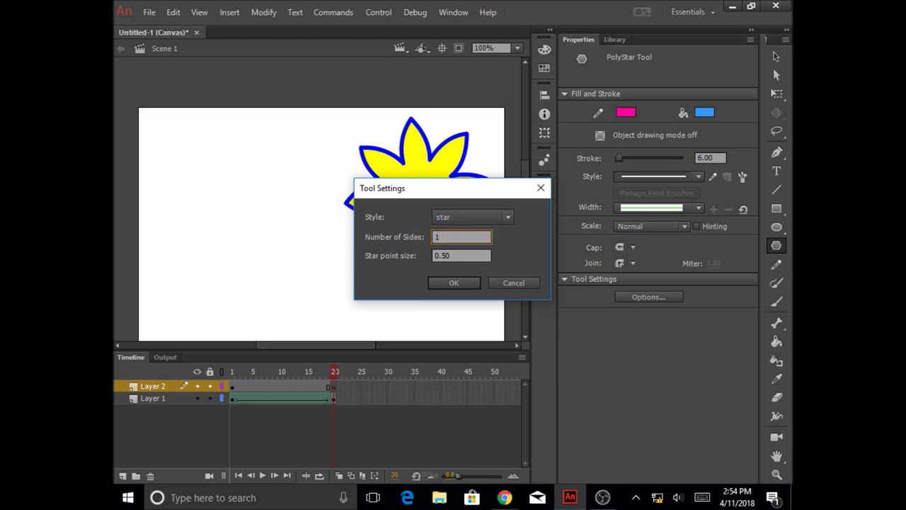
pyautogui.write('14')
pyautogui.click(441, 281)
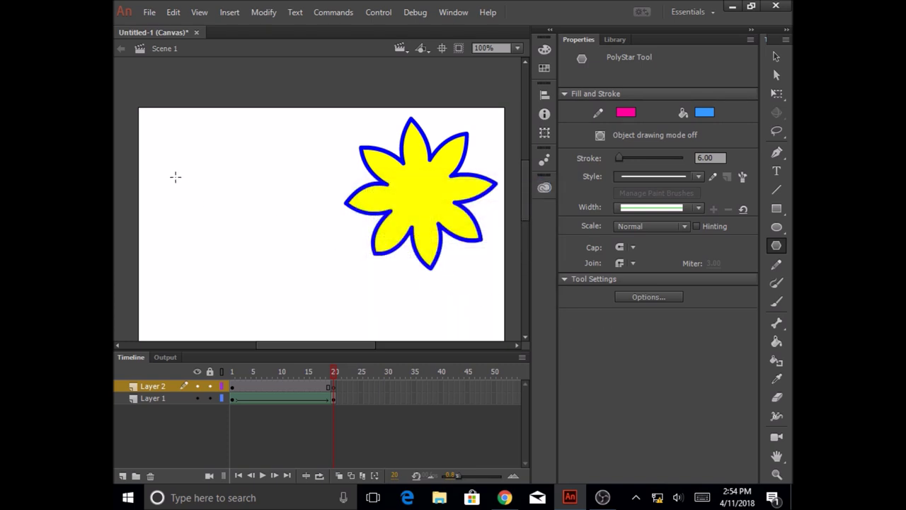
# Step: Draw the blue 14-point star on frame 20 and move it fully onto the stage
pyautogui.moveTo(170, 170)
pyautogui.mouseDown()
pyautogui.moveTo(252, 226)
pyautogui.moveTo(238, 211)
pyautogui.mouseUp()
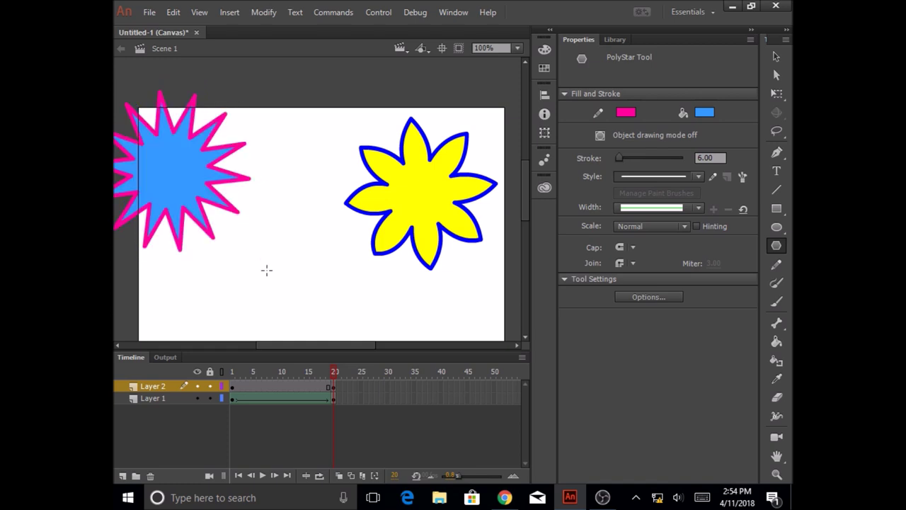
pyautogui.moveTo(316, 346); pyautogui.dragTo(289, 347)
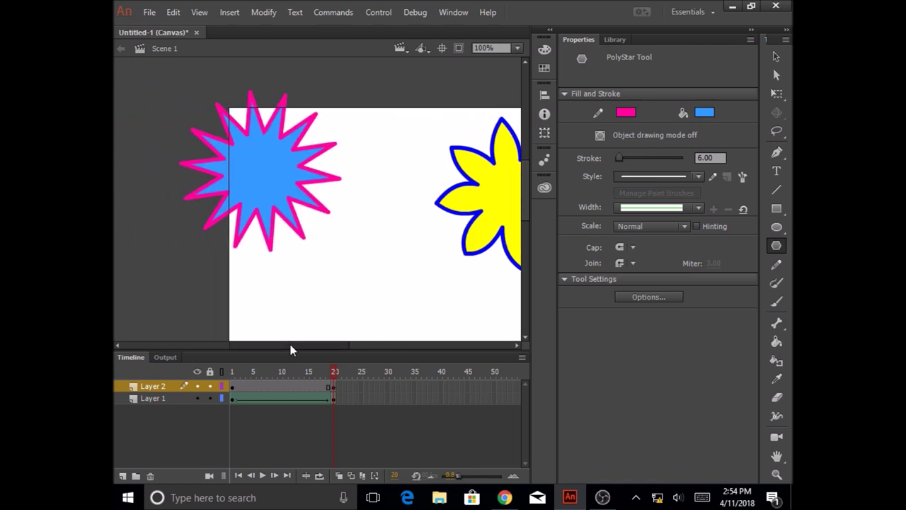
pyautogui.click(775, 56)
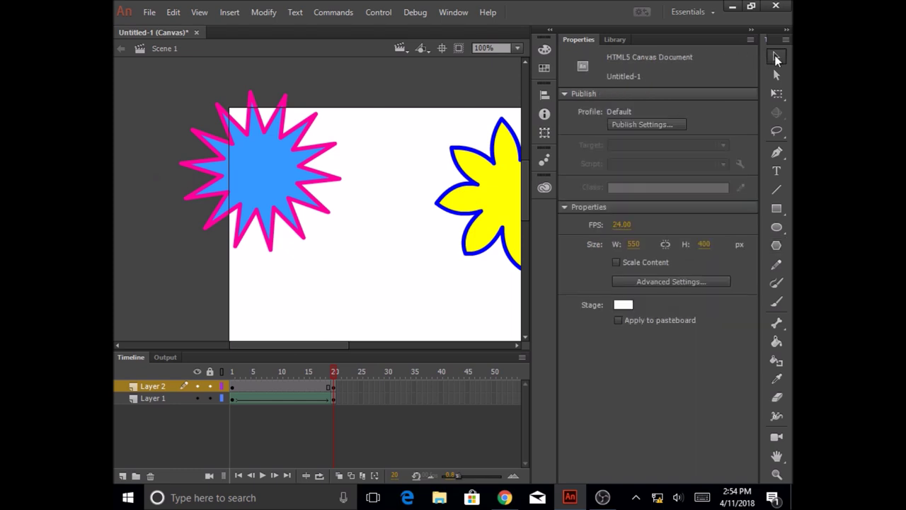
pyautogui.moveTo(368, 292)
pyautogui.mouseDown()
pyautogui.moveTo(229, 160)
pyautogui.moveTo(168, 86)
pyautogui.mouseUp()
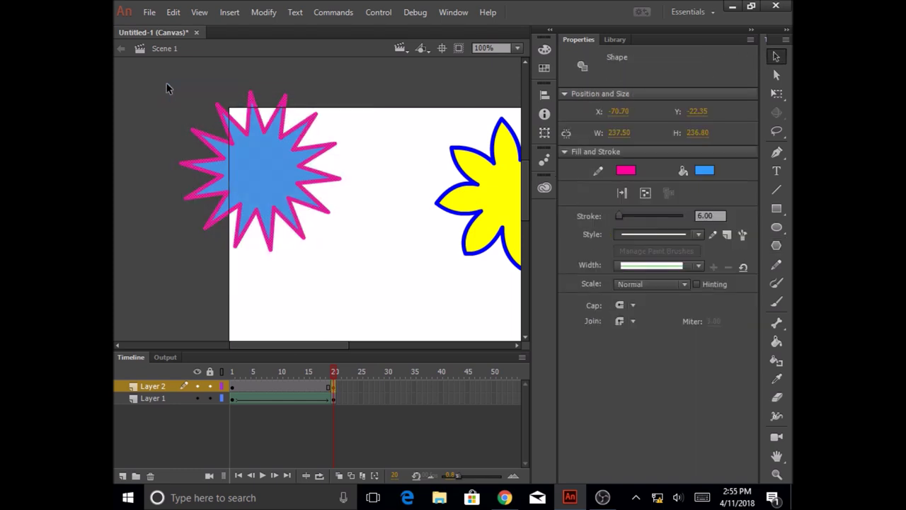
pyautogui.moveTo(266, 179); pyautogui.dragTo(322, 210)
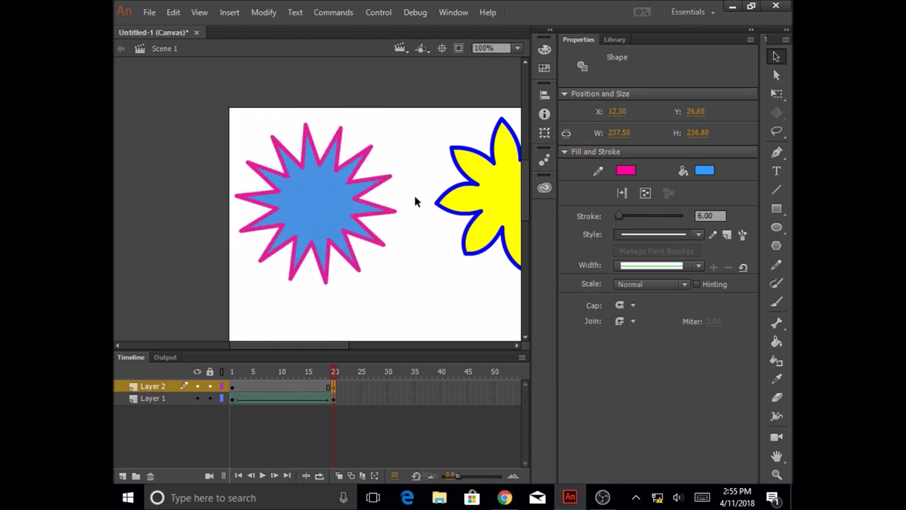
pyautogui.click(445, 283)
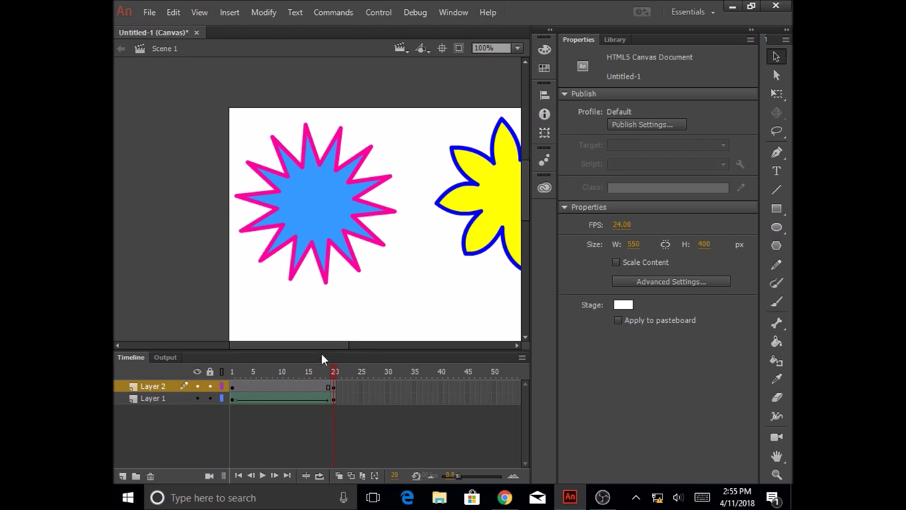
pyautogui.moveTo(322, 345); pyautogui.dragTo(350, 348)
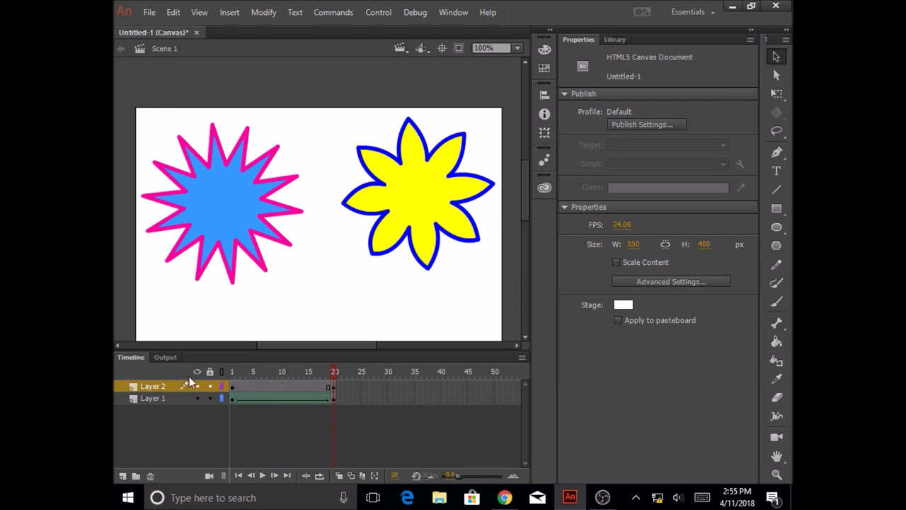
# Step: Create a shape tween on Layer 2 between frames 1 and 20
pyautogui.click(270, 386)
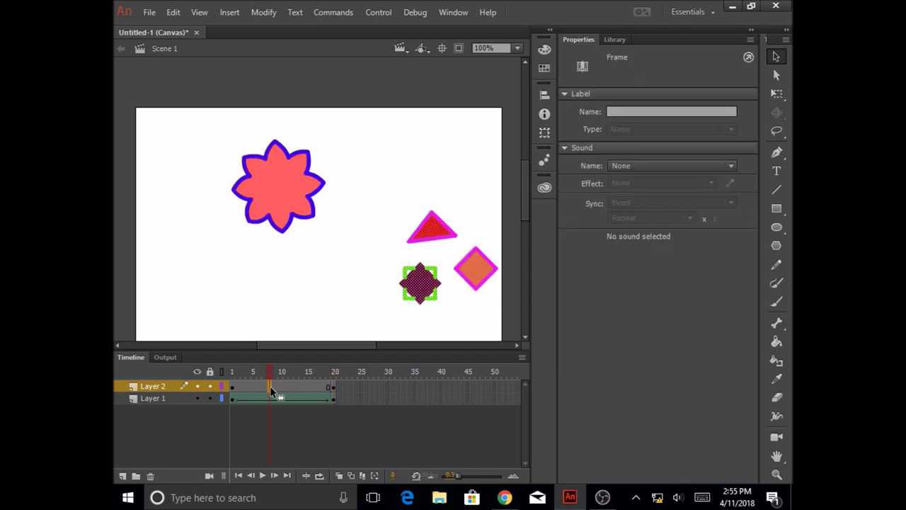
pyautogui.rightClick(270, 386)
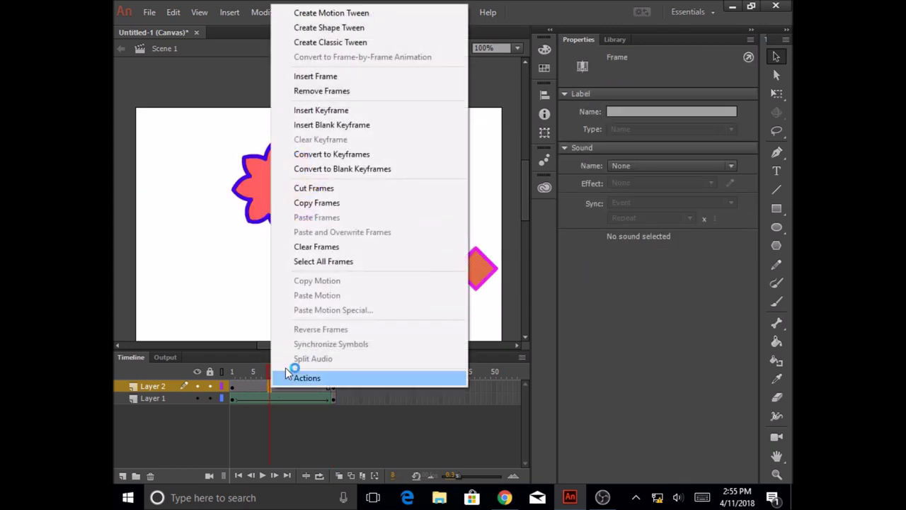
pyautogui.click(313, 29)
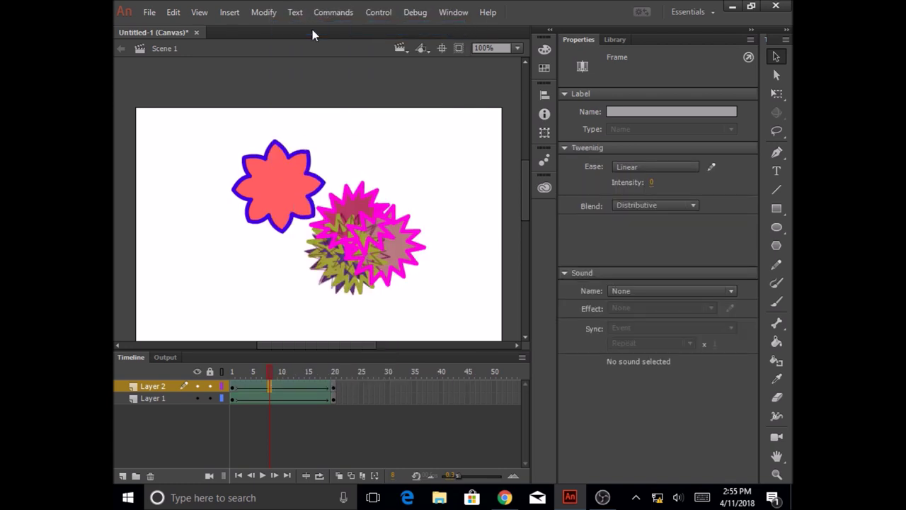
# Step: Return to frame 1 and play the animation
pyautogui.click(233, 388)
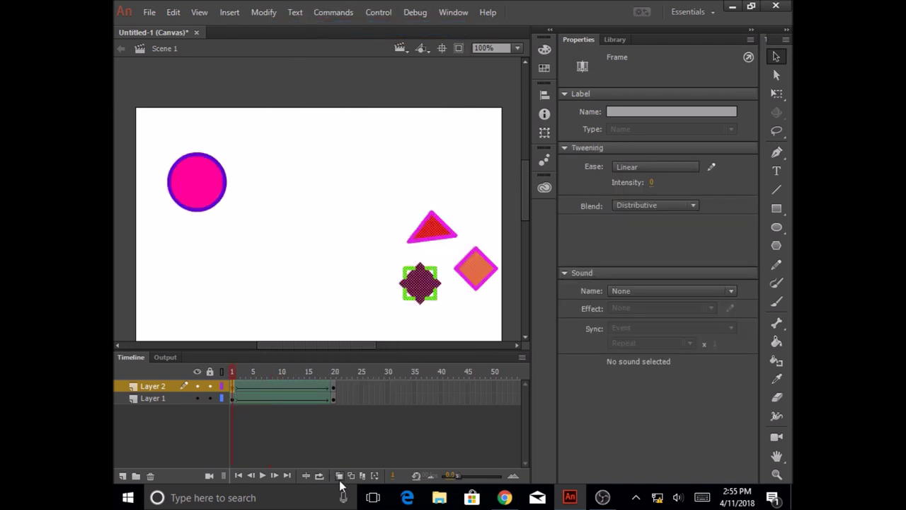
pyautogui.click(261, 476)
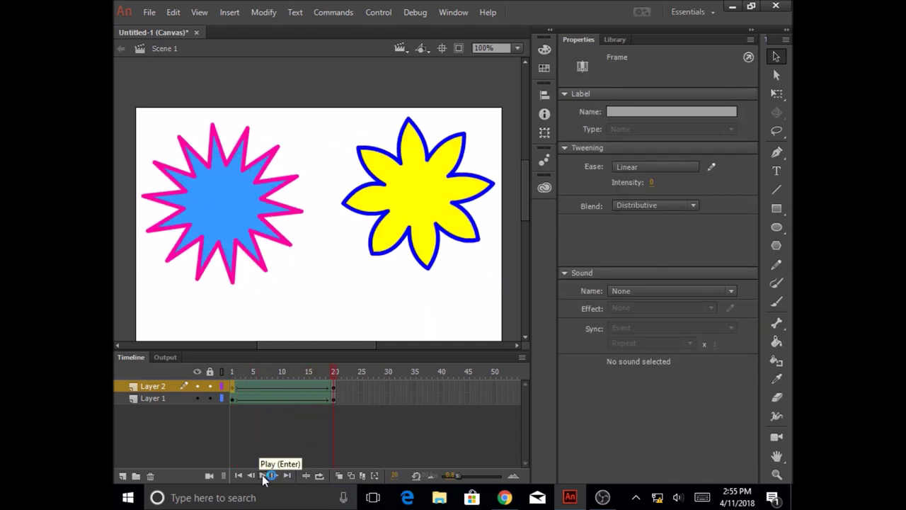
pyautogui.click(262, 478)
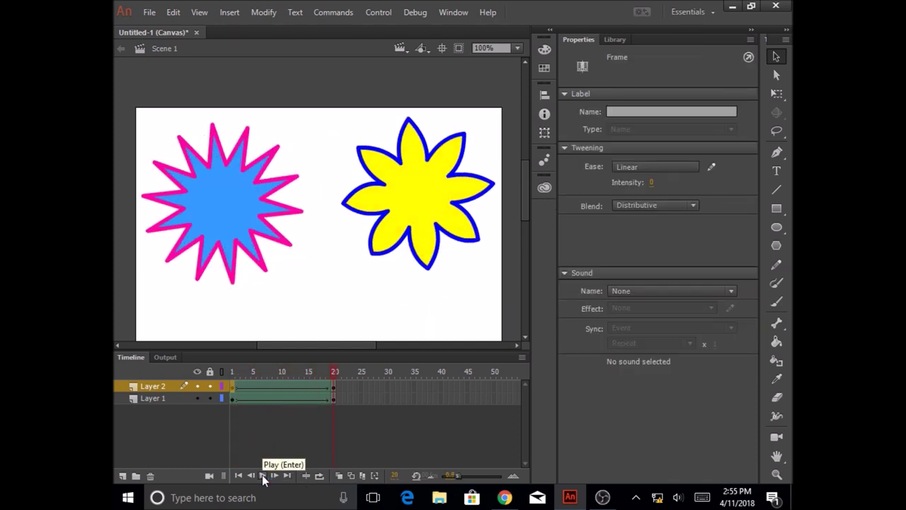